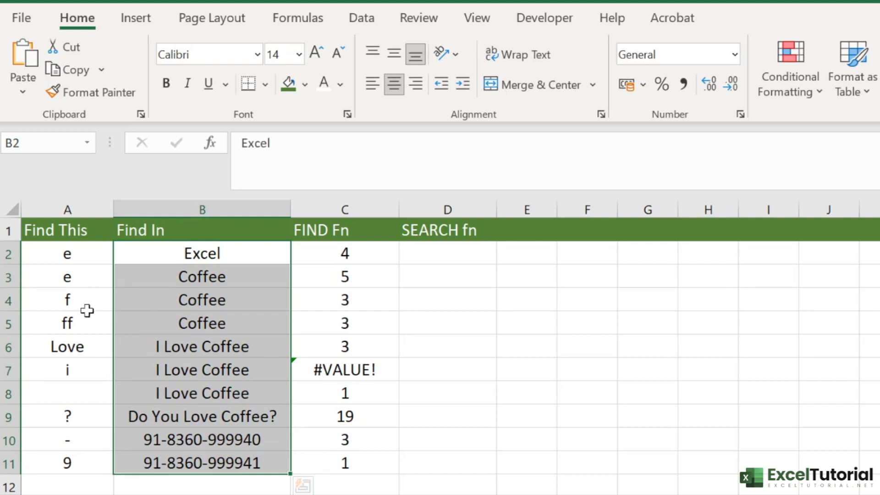
- Enter the formula =SEARCH(A2,B2) in D2 under the SEARCH fn heading
{"action": "left_click", "coordinate": [79, 298]}
{"action": "left_click", "coordinate": [91, 255]}
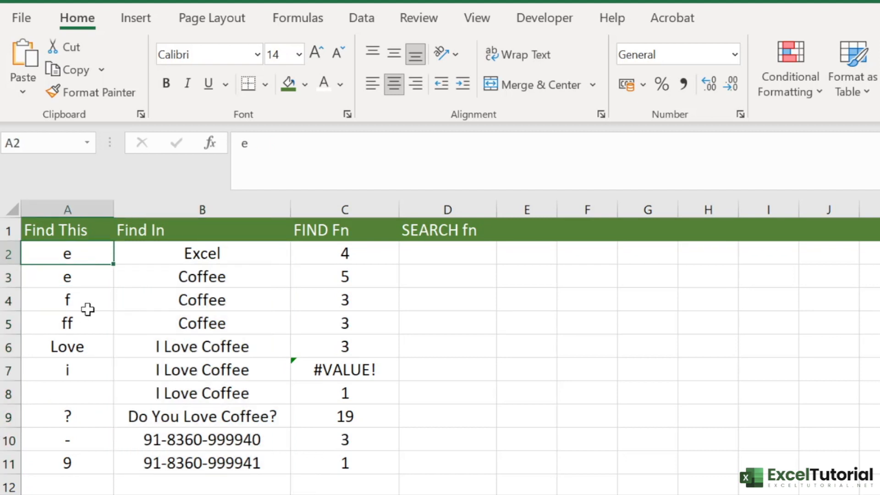
{"action": "left_click", "coordinate": [87, 322]}
{"action": "left_click", "coordinate": [87, 370]}
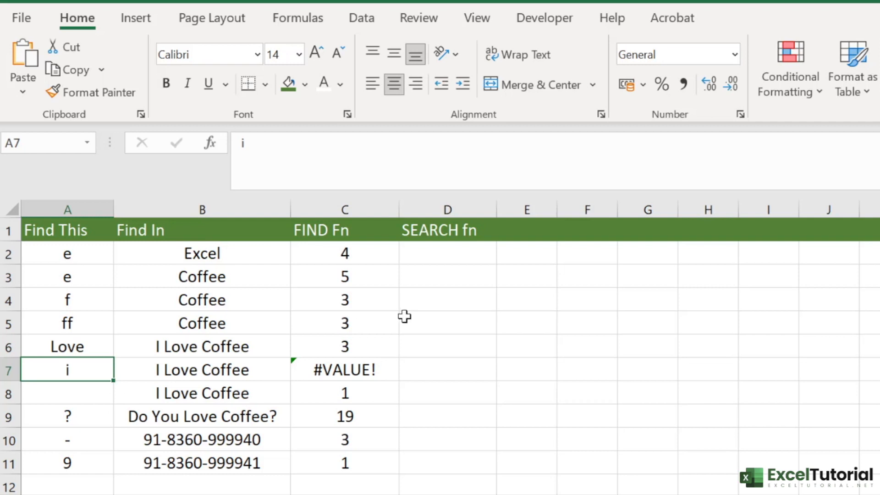
{"action": "left_click_drag", "start_coordinate": [361, 270], "coordinate": [358, 259]}
{"action": "left_click", "coordinate": [362, 251]}
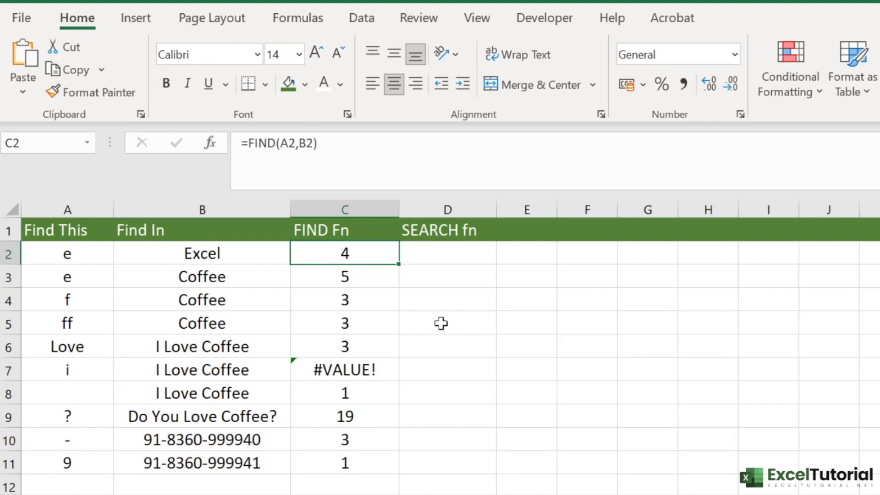
{"action": "double_click", "coordinate": [457, 255]}
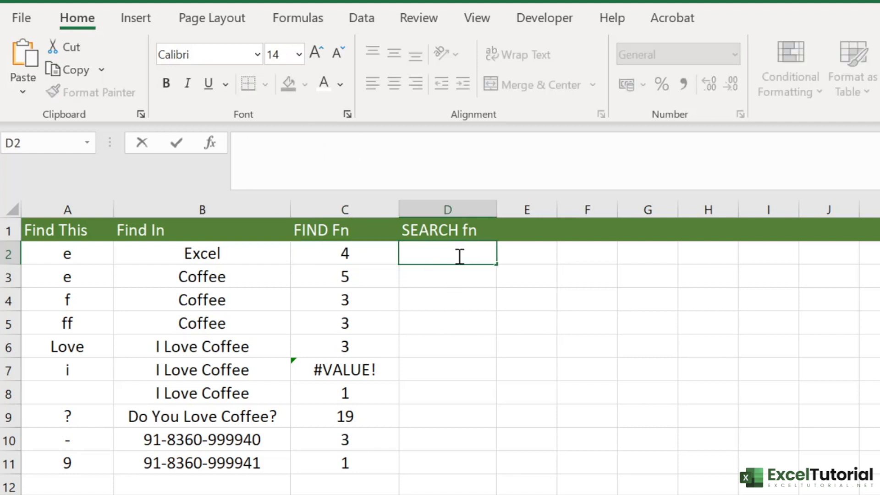
{"action": "type", "text": "=SEARCH("}
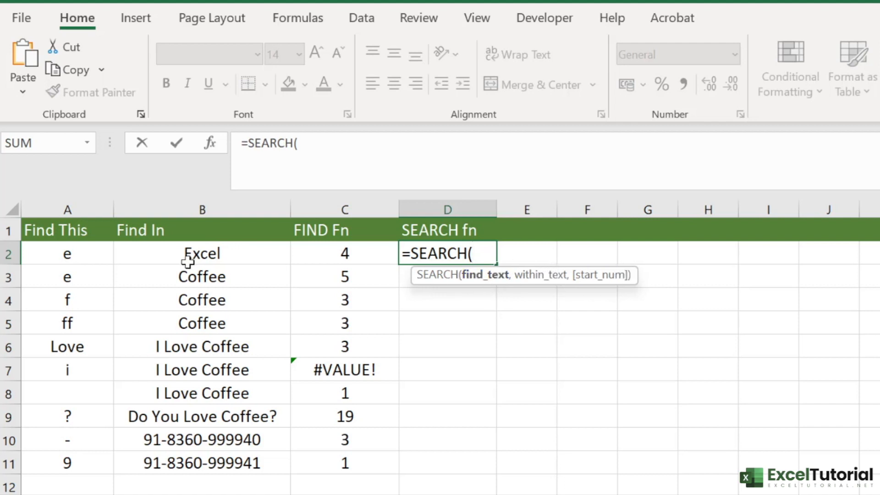
{"action": "left_click", "coordinate": [72, 260]}
{"action": "type", "text": ","}
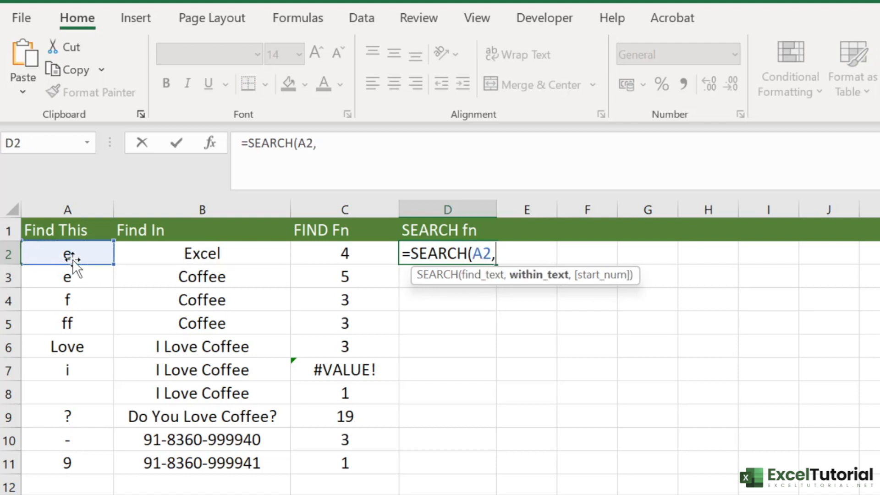
{"action": "left_click", "coordinate": [184, 247]}
{"action": "type", "text": ")"}
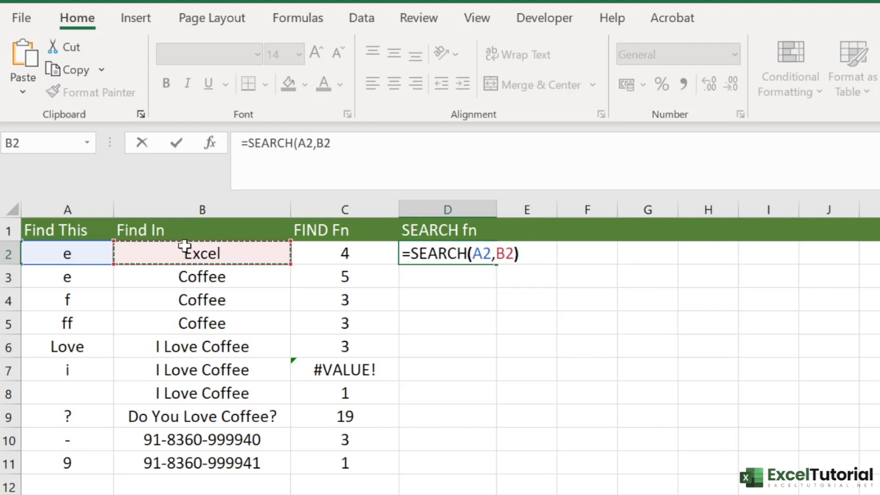
{"action": "key", "text": "Return"}
- Fill the SEARCH formula from D2 down through D11
{"action": "left_click", "coordinate": [471, 257]}
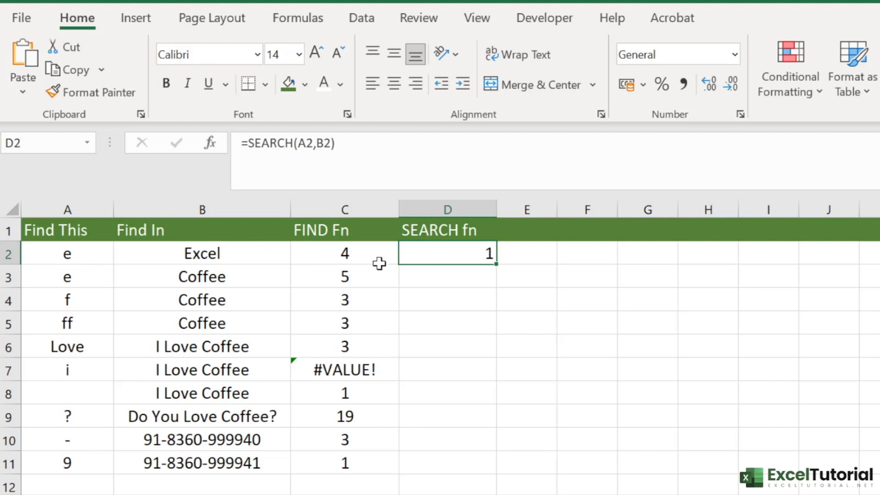
{"action": "left_click", "coordinate": [356, 243]}
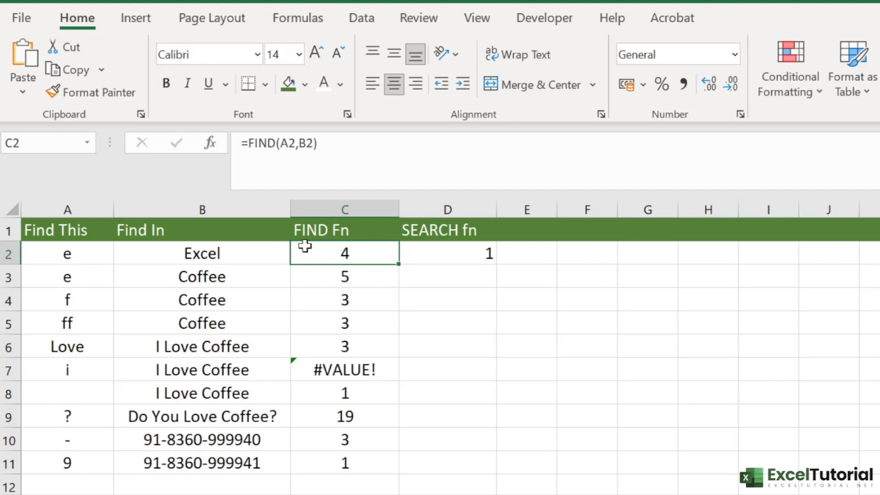
{"action": "left_click", "coordinate": [75, 256]}
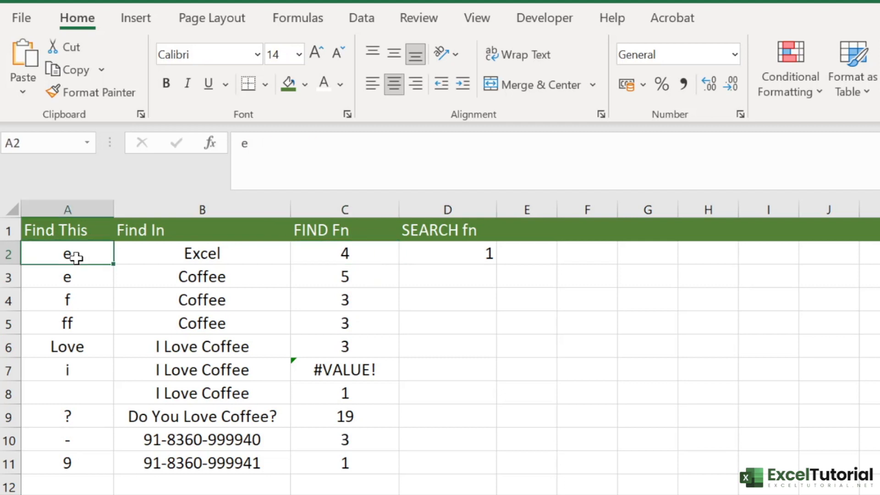
{"action": "left_click", "coordinate": [207, 255]}
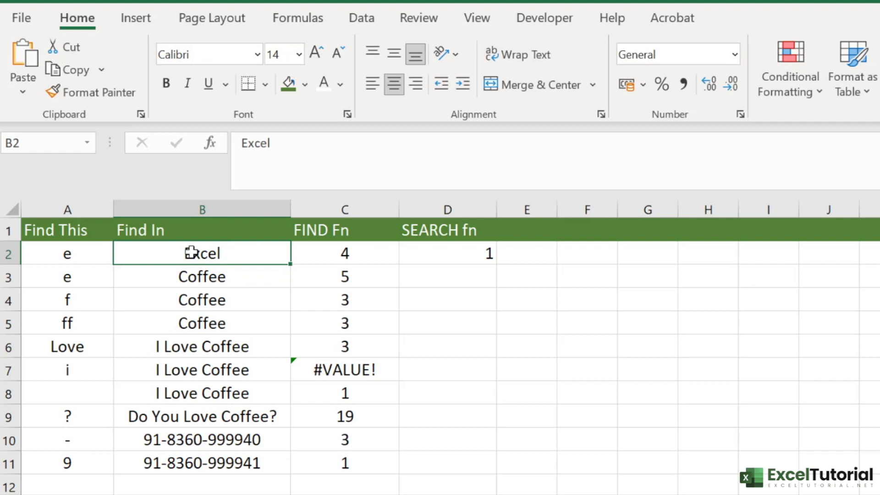
{"action": "left_click", "coordinate": [337, 257]}
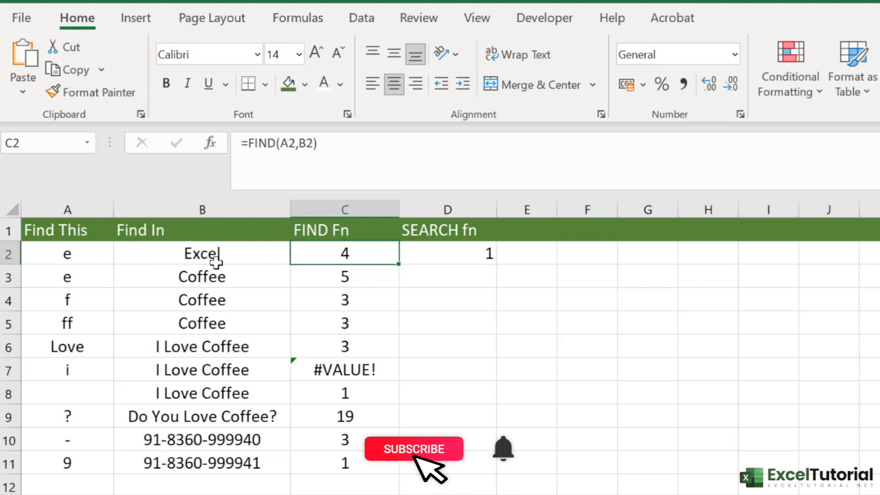
{"action": "left_click", "coordinate": [477, 255]}
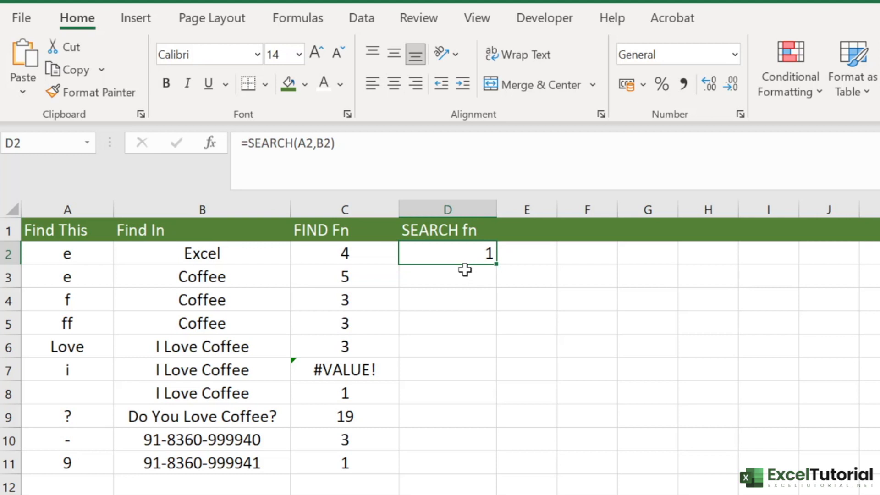
{"action": "double_click", "coordinate": [496, 264]}
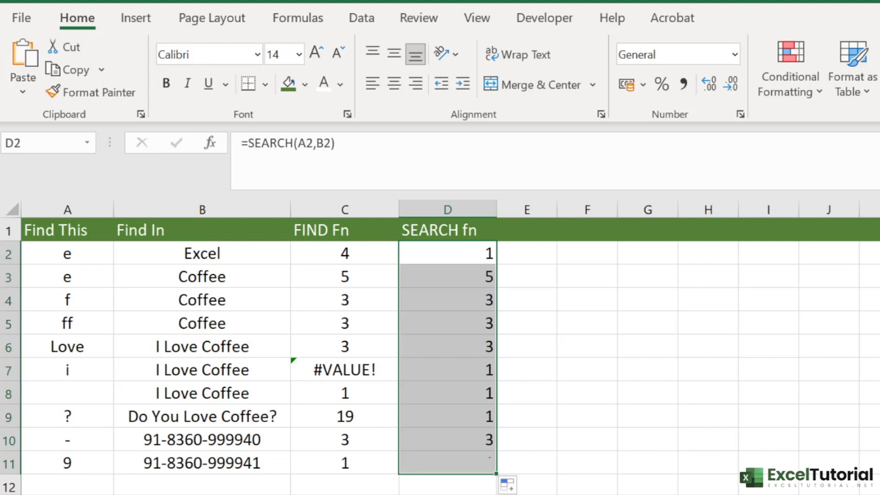
- Write the note "Search is not case sensitive" in E2
{"action": "left_click", "coordinate": [540, 254]}
{"action": "key", "text": "alt"}
{"action": "type", "text": "S"}
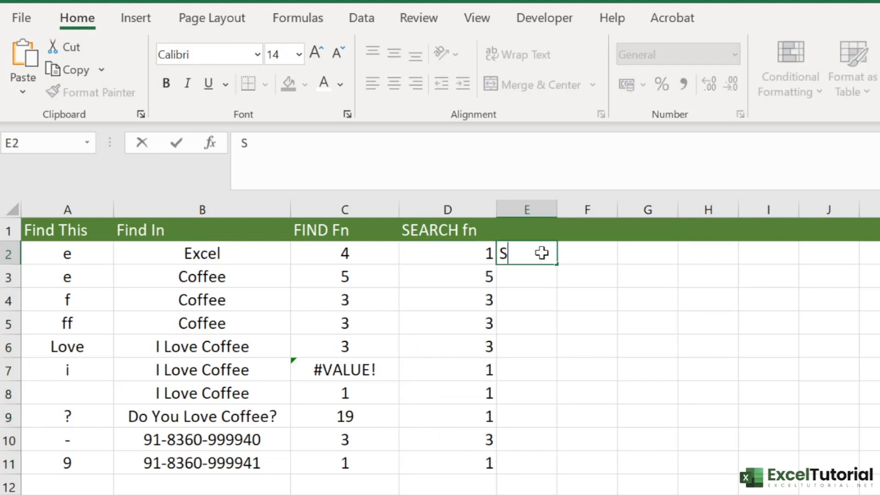
{"action": "type", "text": "earch is not case"}
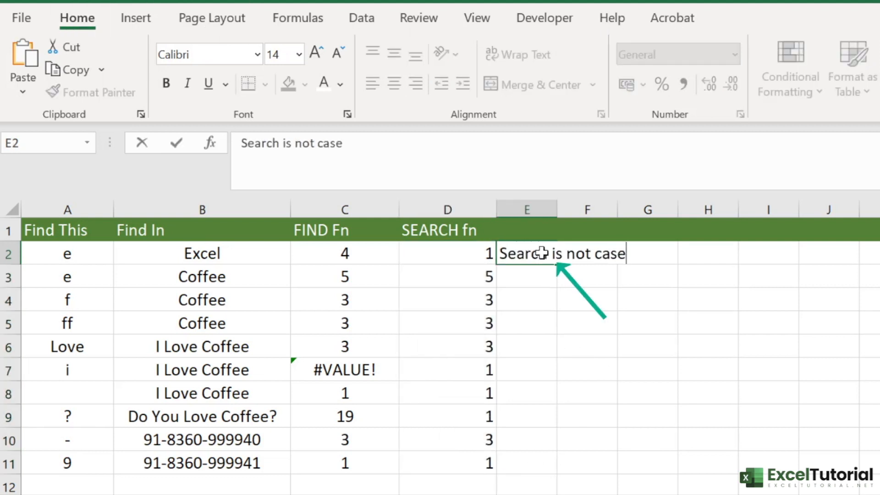
{"action": "type", "text": " sensitive"}
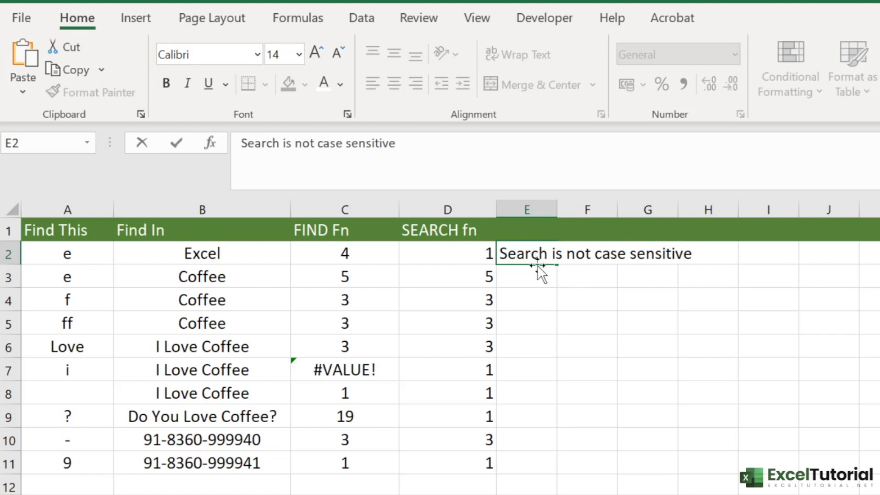
{"action": "left_click", "coordinate": [570, 328]}
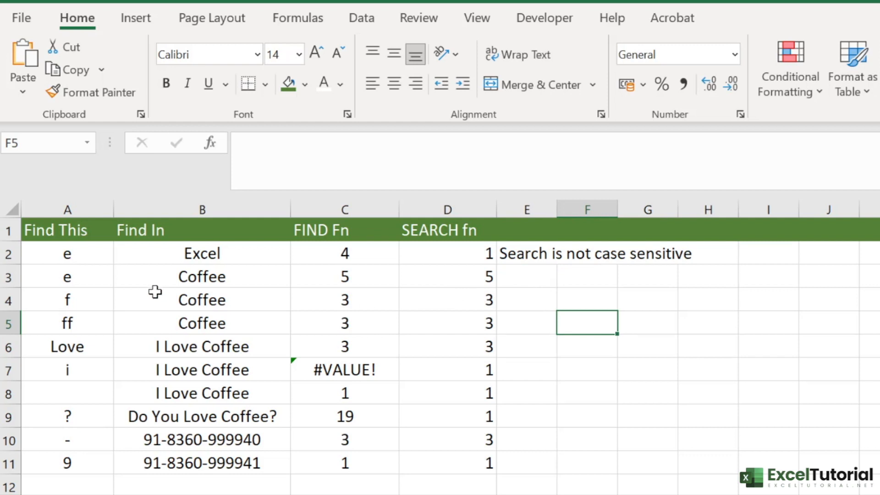
- Compare each row's search term, text, FIND result and SEARCH result
{"action": "left_click", "coordinate": [67, 281]}
{"action": "left_click", "coordinate": [210, 285]}
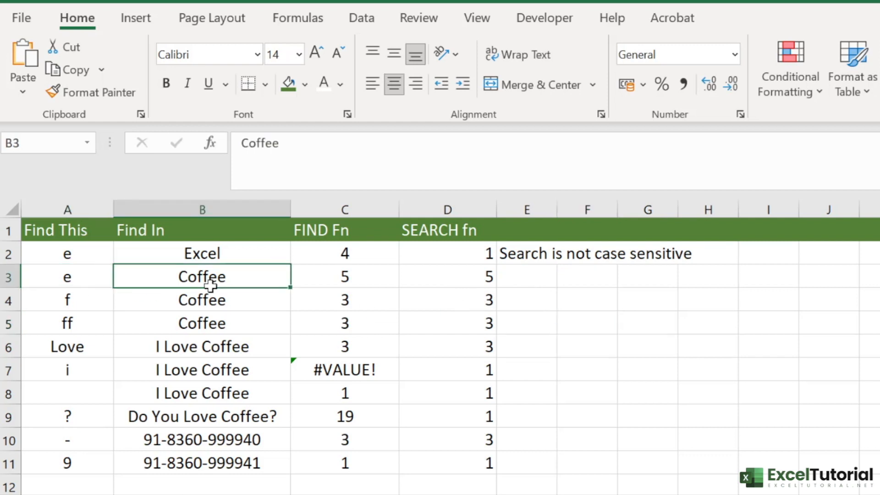
{"action": "left_click", "coordinate": [69, 307]}
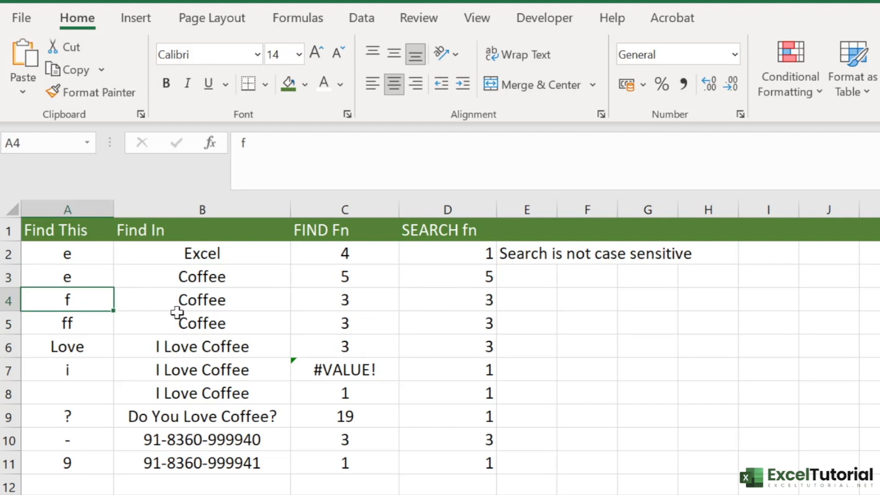
{"action": "left_click", "coordinate": [71, 324]}
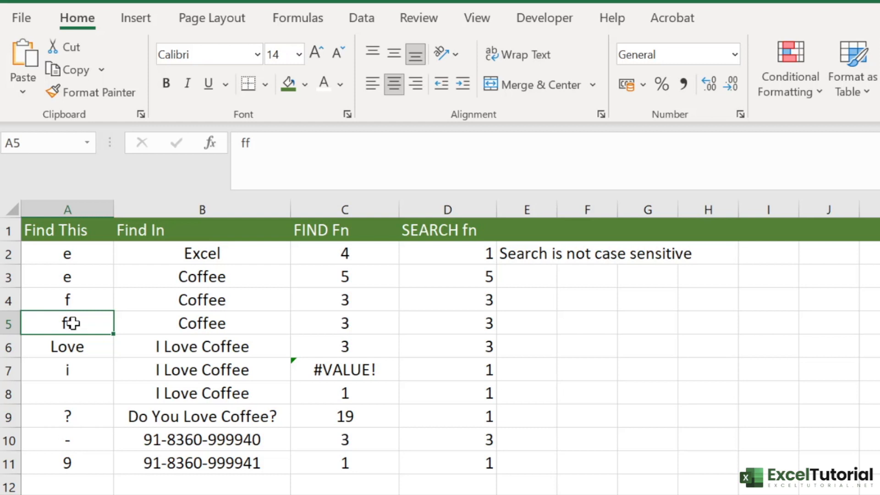
{"action": "left_click", "coordinate": [492, 327]}
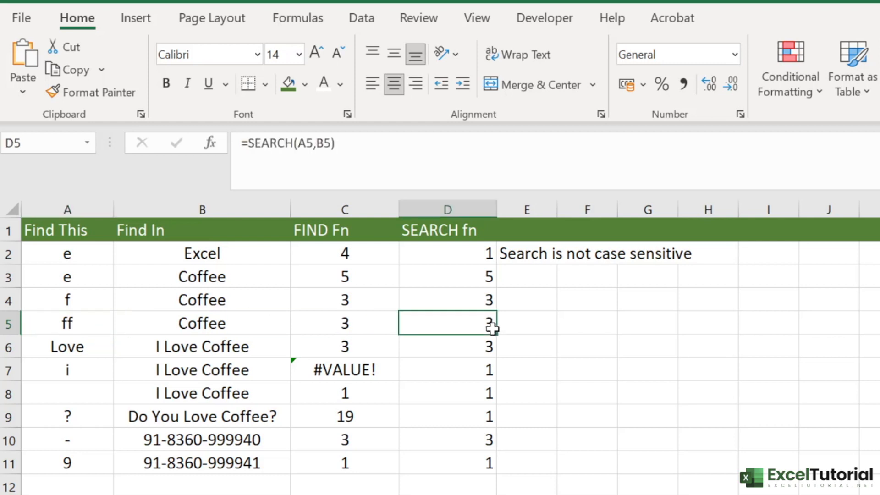
{"action": "left_click", "coordinate": [92, 351]}
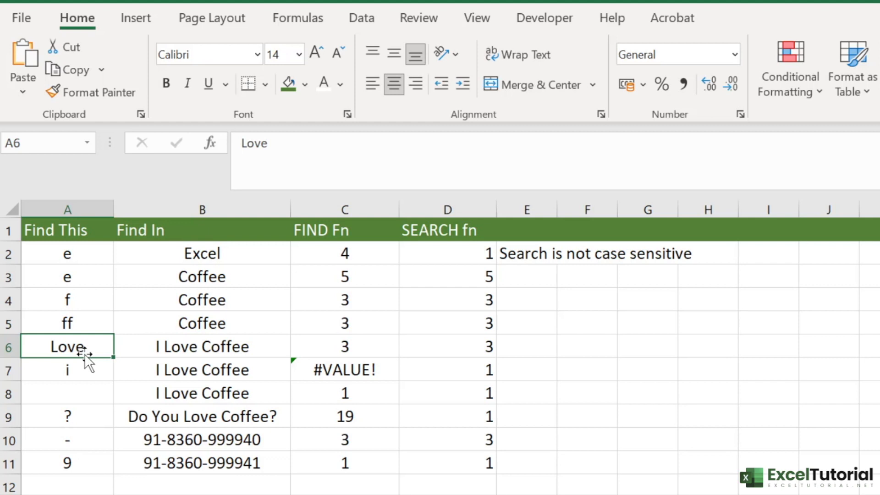
{"action": "left_click", "coordinate": [215, 350]}
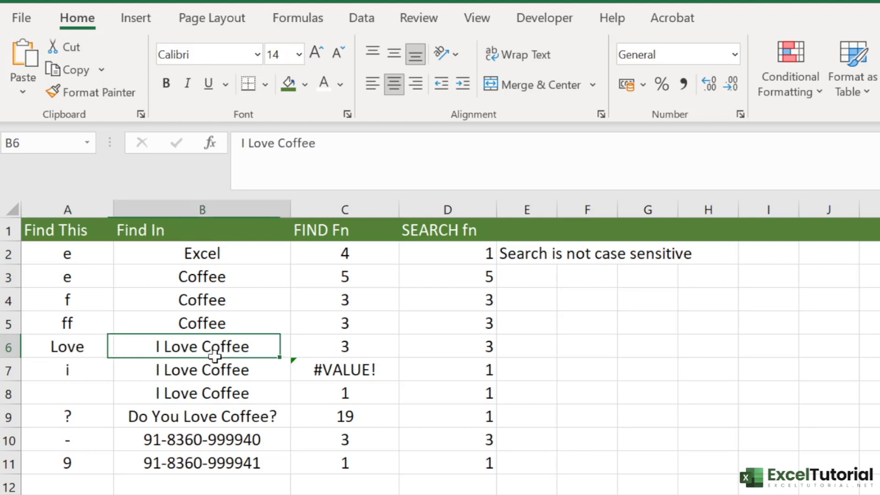
{"action": "left_click", "coordinate": [527, 348]}
{"action": "left_click", "coordinate": [107, 371]}
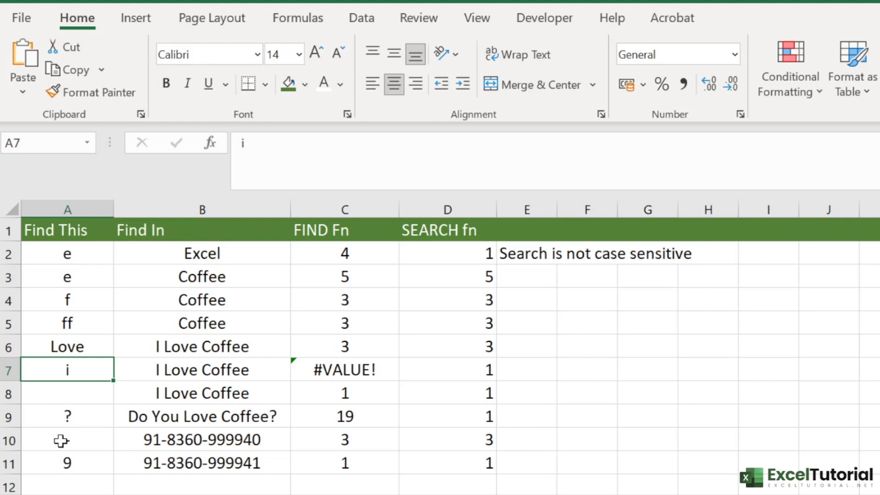
{"action": "left_click", "coordinate": [366, 371]}
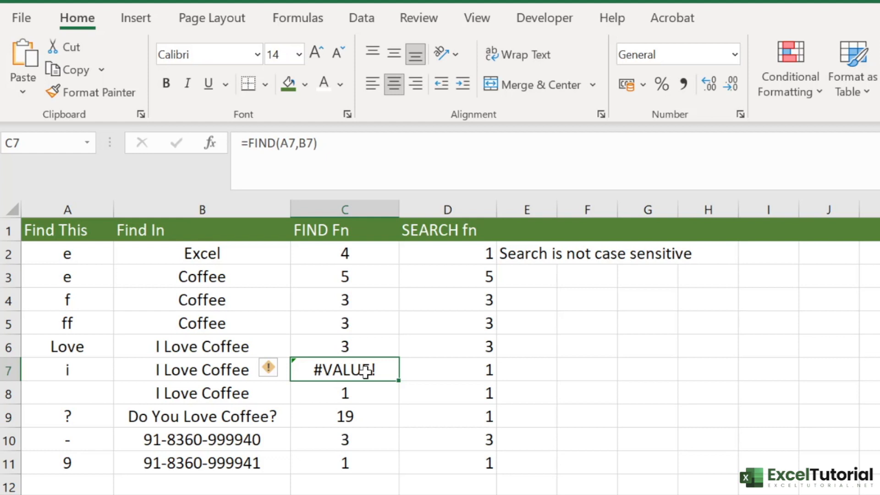
{"action": "left_click", "coordinate": [482, 369]}
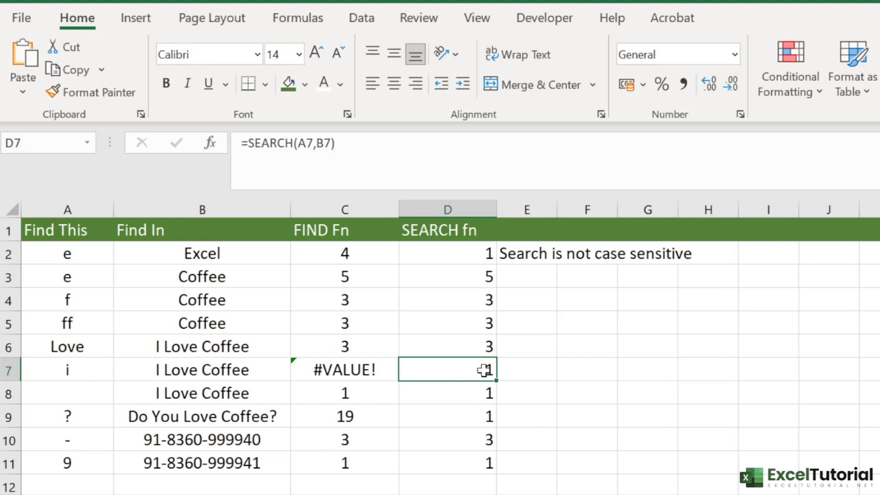
{"action": "left_click", "coordinate": [99, 395]}
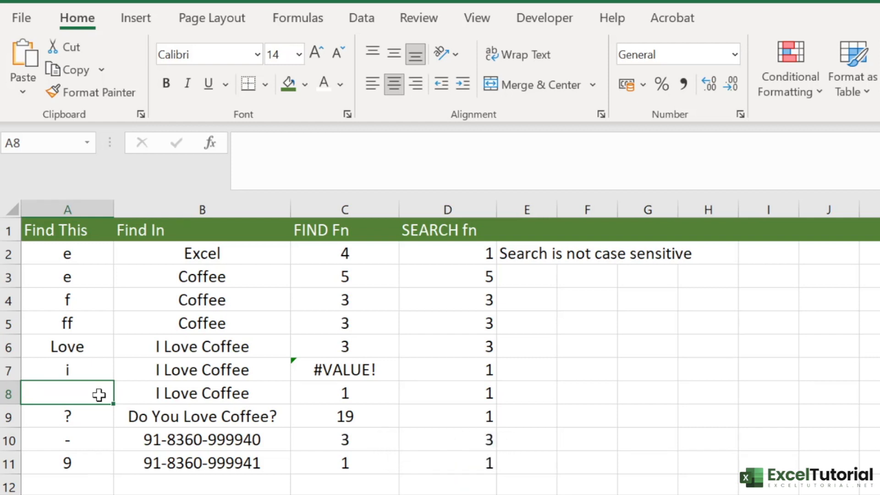
{"action": "left_click", "coordinate": [360, 397]}
{"action": "left_click", "coordinate": [433, 399]}
{"action": "left_click", "coordinate": [327, 410]}
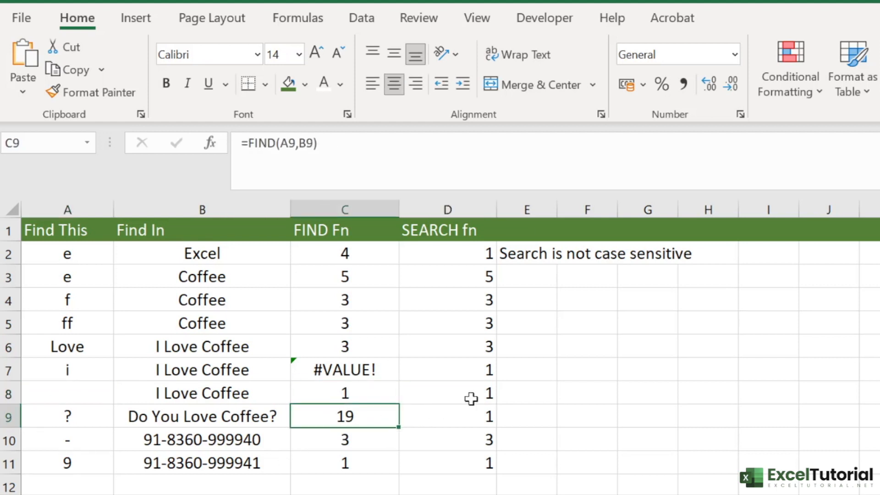
{"action": "left_click", "coordinate": [471, 399]}
{"action": "left_click", "coordinate": [68, 416]}
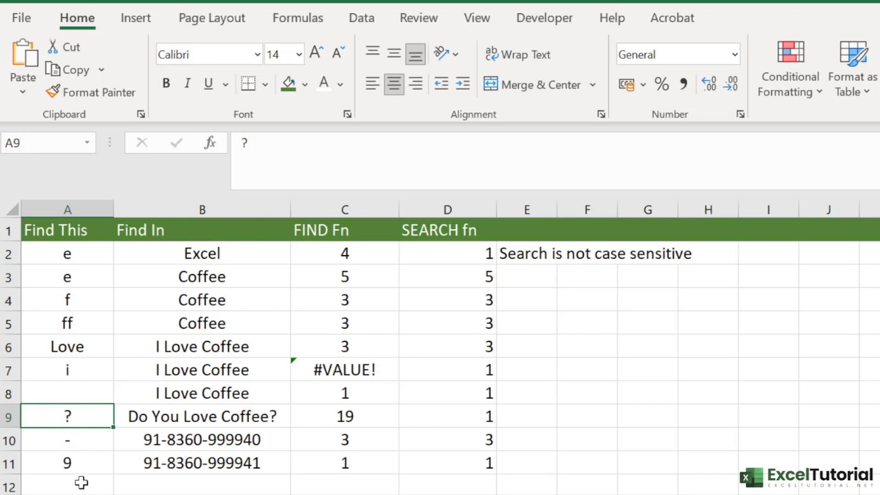
- Change the search term in A9 to ?ove
{"action": "double_click", "coordinate": [89, 417]}
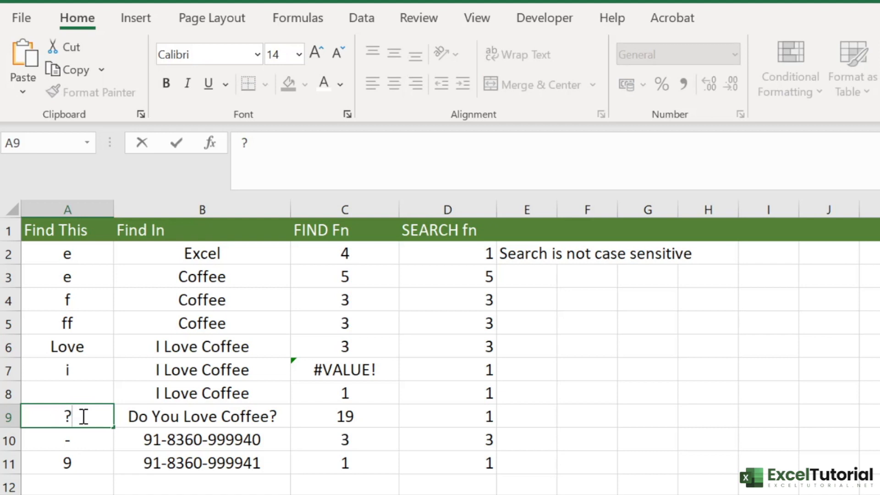
{"action": "type", "text": "ove"}
{"action": "key", "text": "Return"}
{"action": "left_click", "coordinate": [475, 408]}
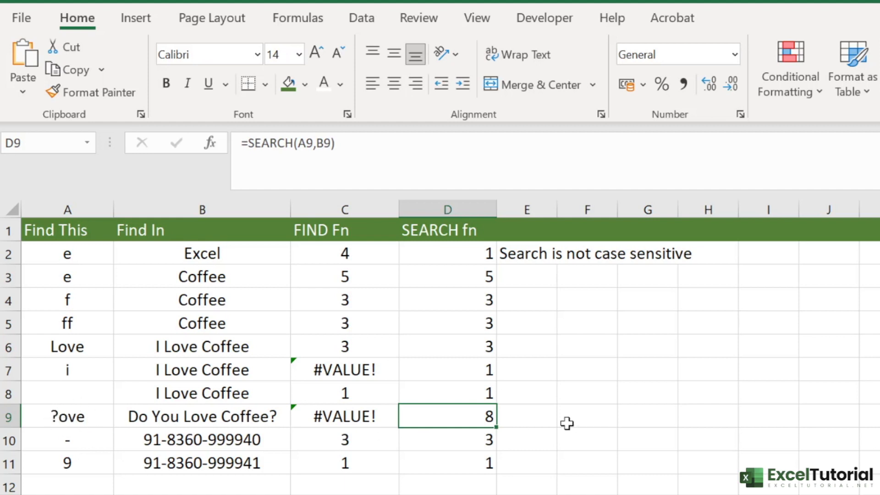
- Write the note "search can return wildcard match" in E9
{"action": "left_click", "coordinate": [526, 416]}
{"action": "type", "text": "sear"}
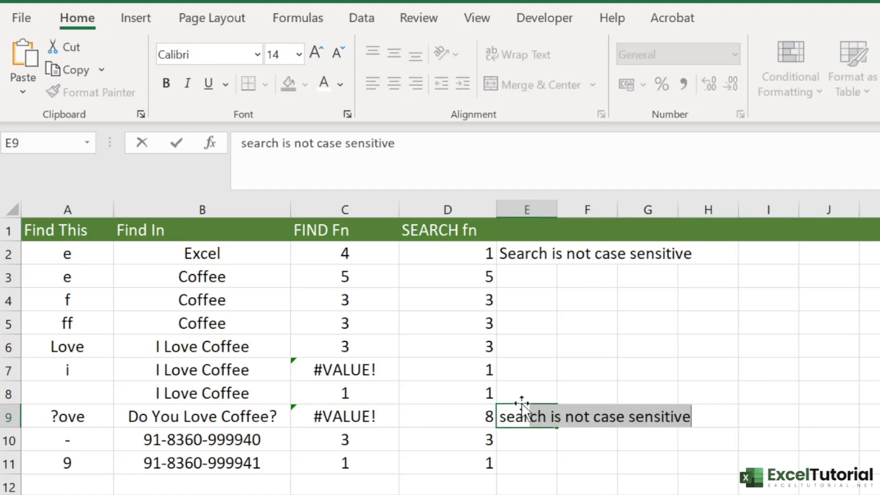
{"action": "type", "text": "ch can return wild"}
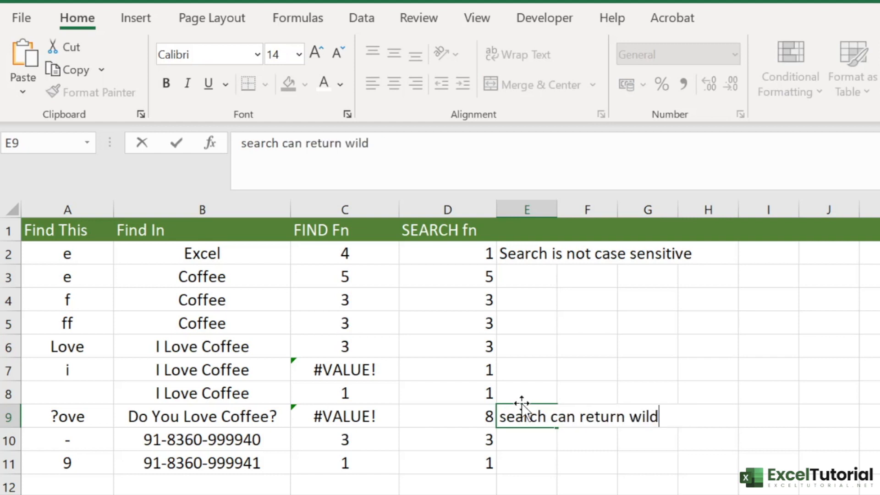
{"action": "type", "text": "card match"}
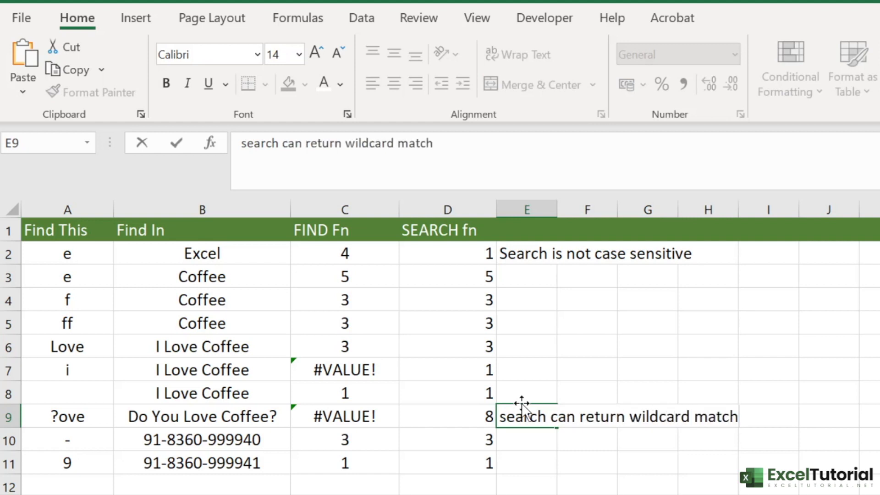
{"action": "type", "text": "'s posi"}
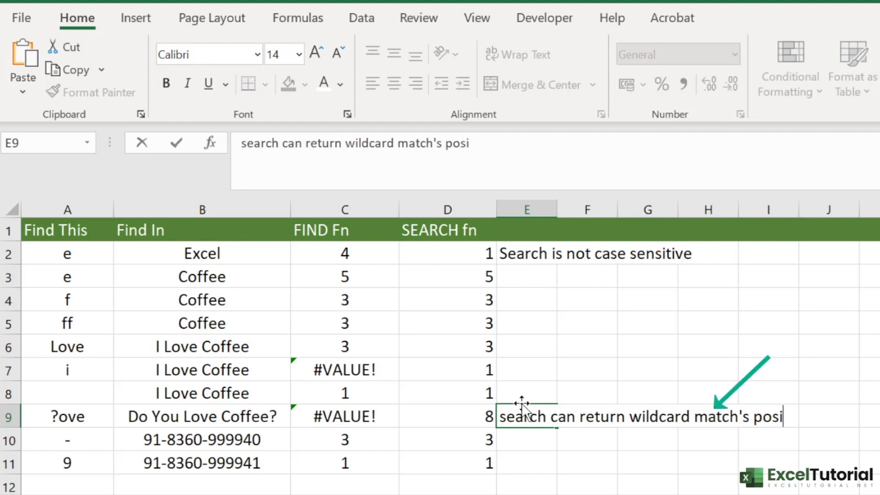
{"action": "type", "text": "tion"}
- Extend the note in E9 so it reads "search can return wildcard match's position"
{"action": "key", "text": "Return"}
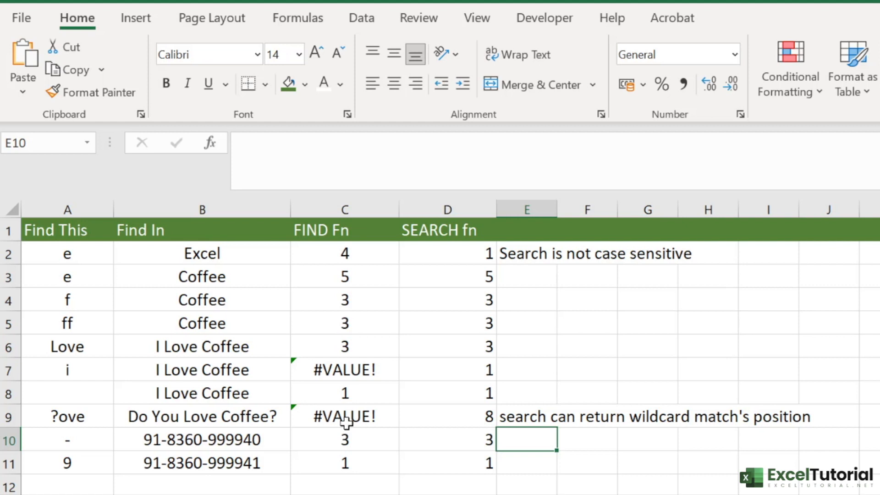
- Change the search term in A9 to !
{"action": "left_click", "coordinate": [70, 417]}
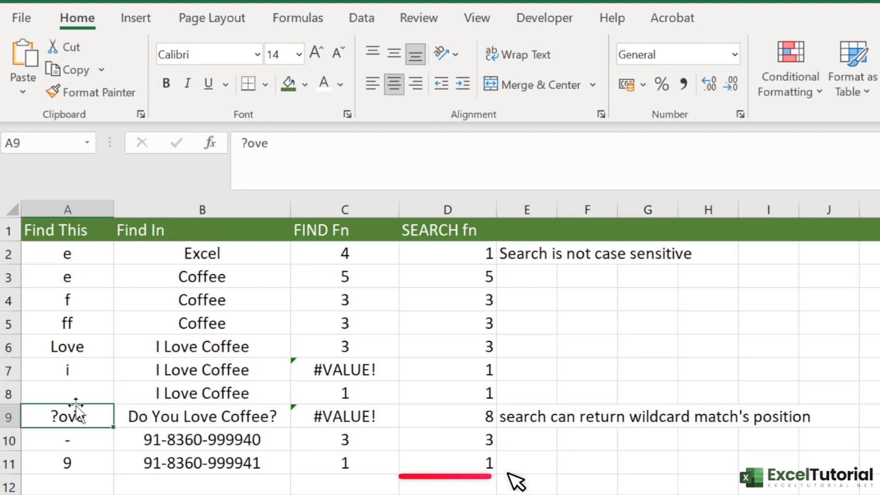
{"action": "key", "text": "F2"}
{"action": "key", "text": "BackSpace"}
{"action": "key", "text": "BackSpace"}
{"action": "key", "text": "BackSpace"}
{"action": "key", "text": "BackSpace"}
{"action": "type", "text": "!"}
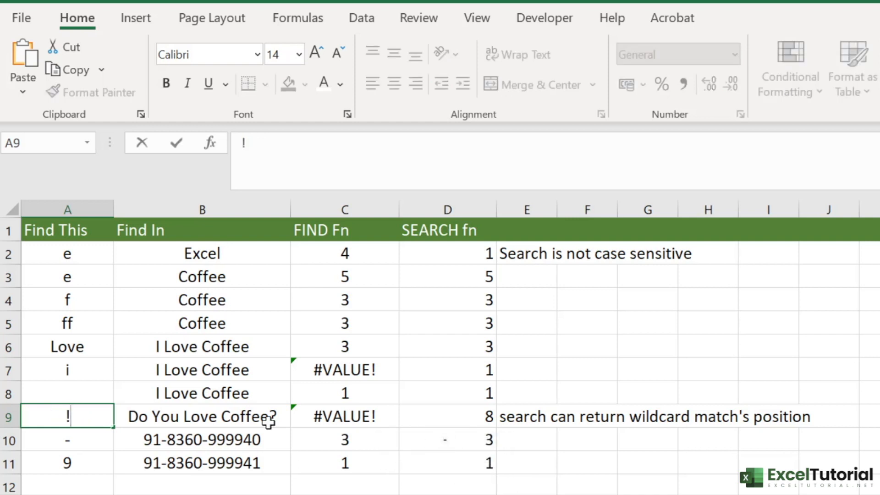
- Edit the text in B9 so it ends with ! instead of ?, making it "Do You Love Coffee!"
{"action": "left_click", "coordinate": [277, 415]}
{"action": "key", "text": "F2"}
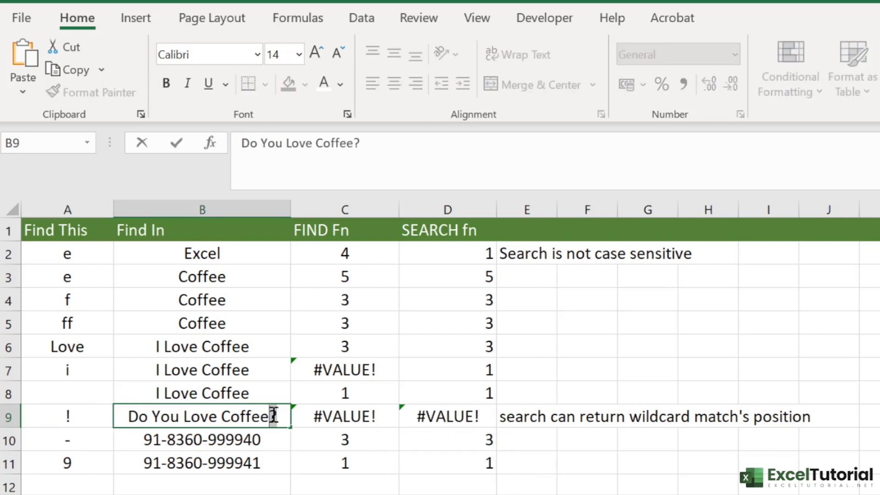
{"action": "key", "text": "BackSpace"}
{"action": "type", "text": "!"}
{"action": "key", "text": "Return"}
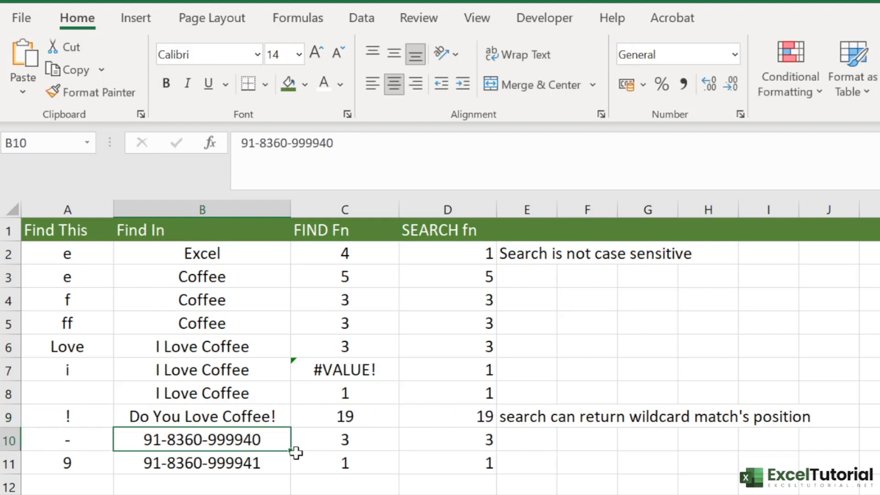
- Highlight the FIND and SEARCH results in rows 9 and 10 alongside their search terms to compare them
{"action": "left_click_drag", "start_coordinate": [372, 420], "coordinate": [449, 418]}
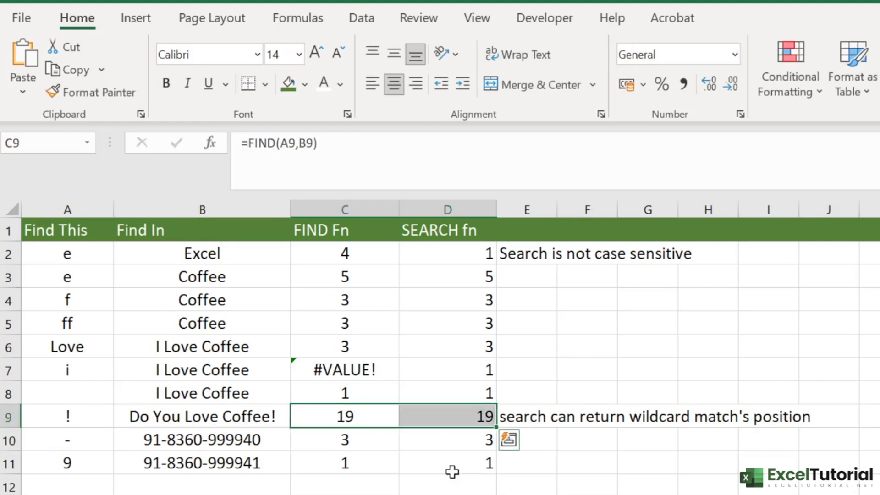
{"action": "left_click", "coordinate": [69, 416]}
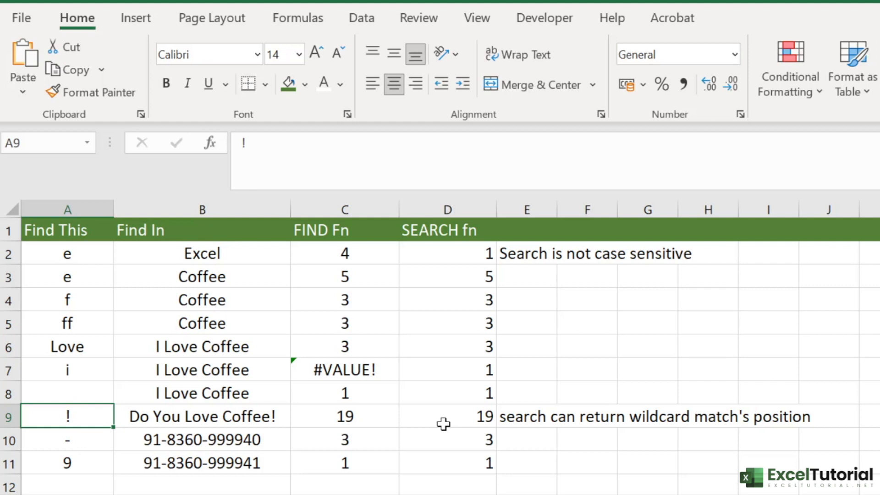
{"action": "left_click", "coordinate": [108, 444]}
{"action": "left_click_drag", "start_coordinate": [164, 444], "coordinate": [309, 444]}
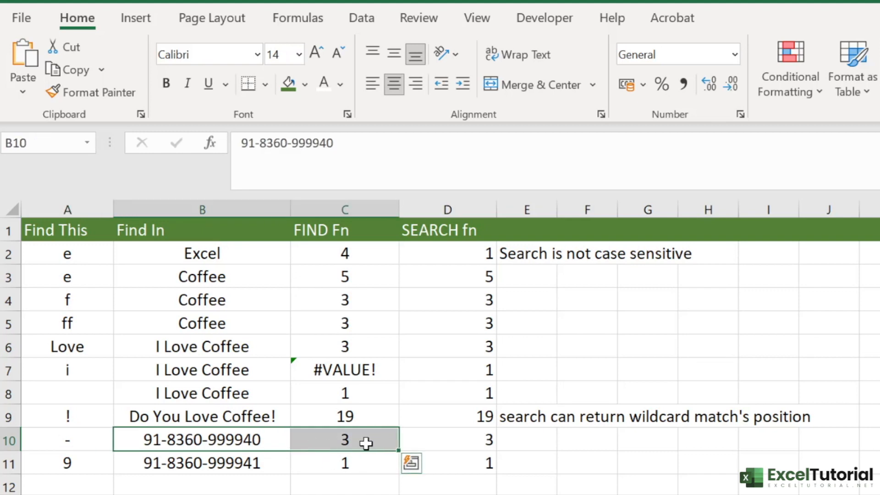
{"action": "left_click", "coordinate": [365, 442]}
{"action": "left_click_drag", "start_coordinate": [412, 440], "coordinate": [346, 439]}
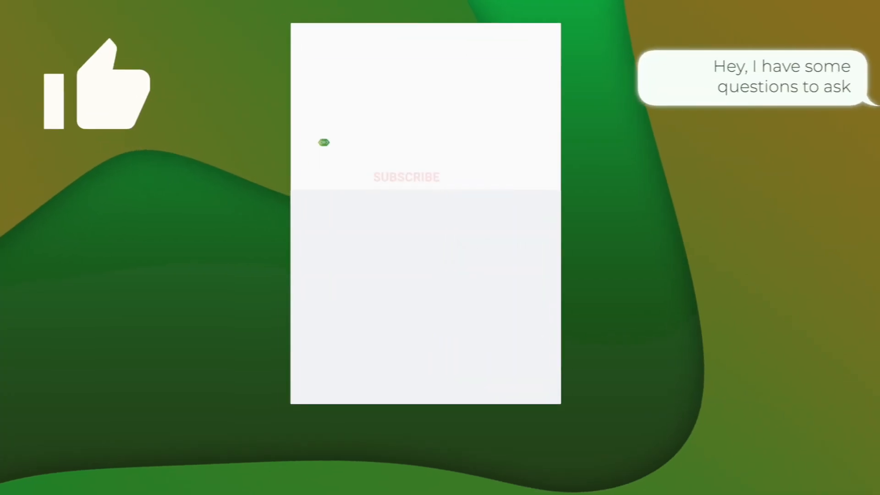